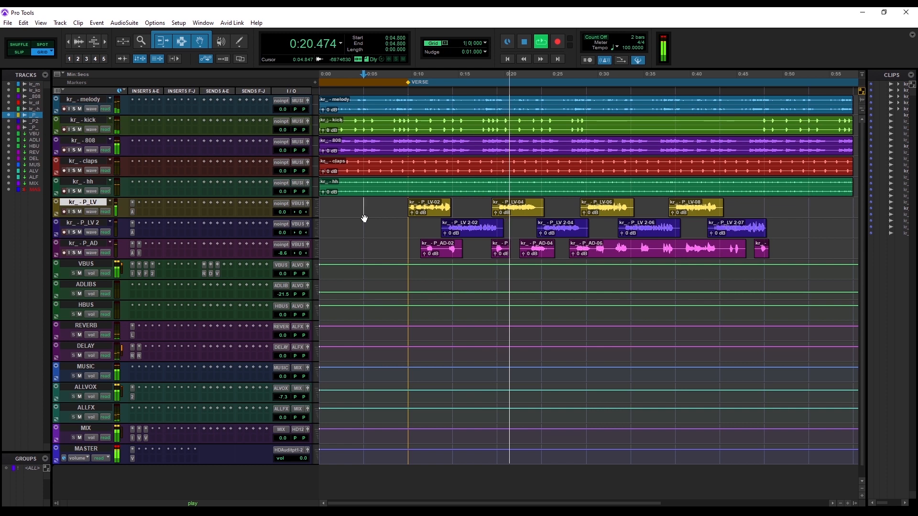
Look over the mixer channels during playback, return to the track timeline, and stop playback
{"action": "key", "text": "ctrl+equal"}
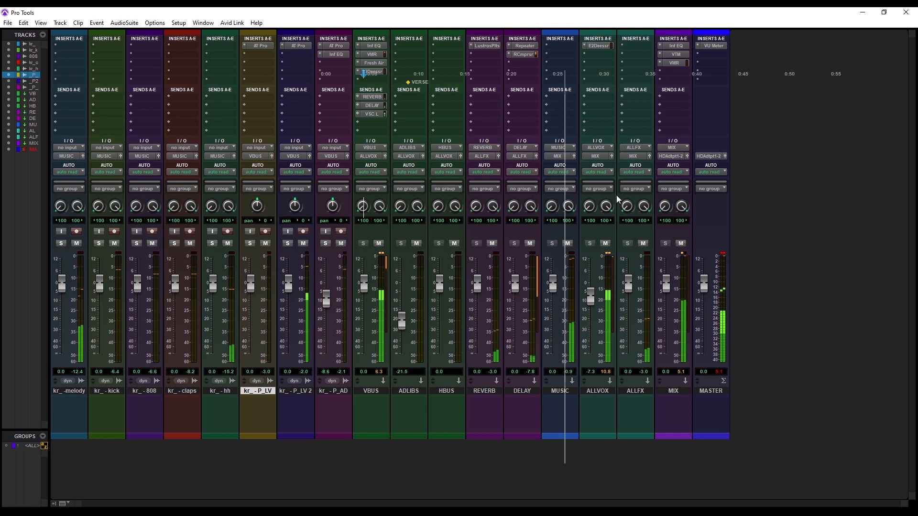
{"action": "key", "text": "ctrl+equal"}
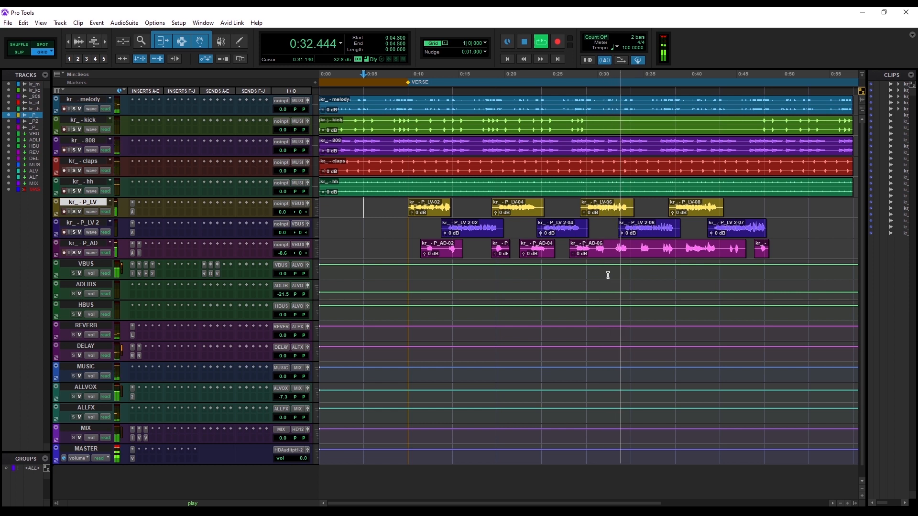
{"action": "key", "text": "space"}
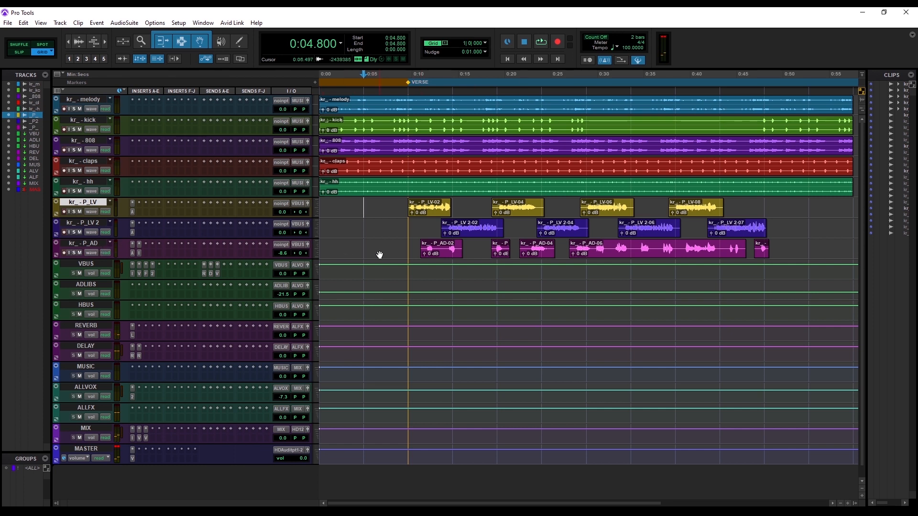
Open Infinity EQ on the VBUS track, examine its bands while playing the verse vocals, and close it
{"action": "left_click", "coordinate": [132, 273]}
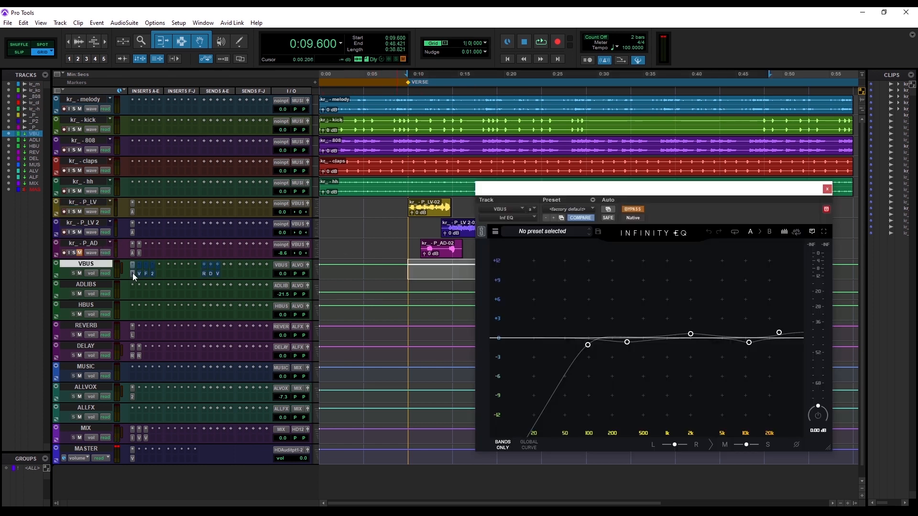
{"action": "left_click_drag", "start_coordinate": [570, 195], "coordinate": [540, 191]}
{"action": "left_click", "coordinate": [557, 341]}
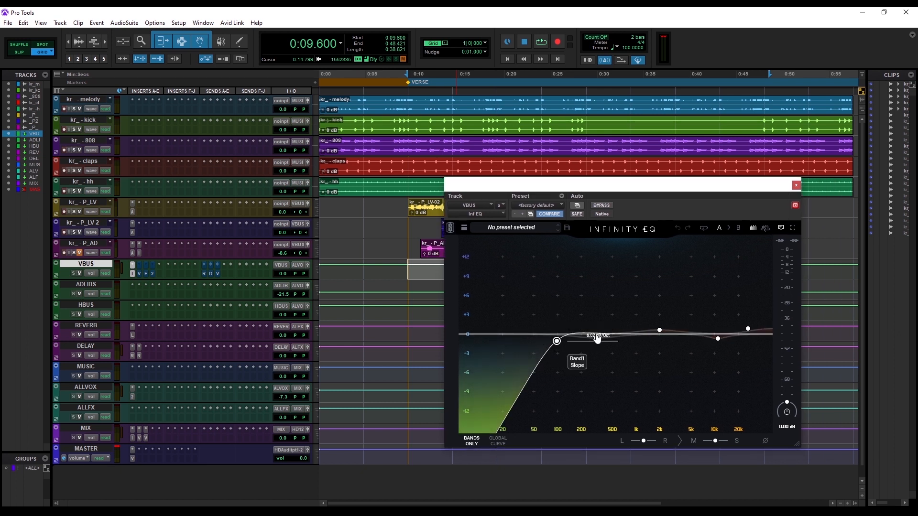
{"action": "left_click", "coordinate": [661, 329]}
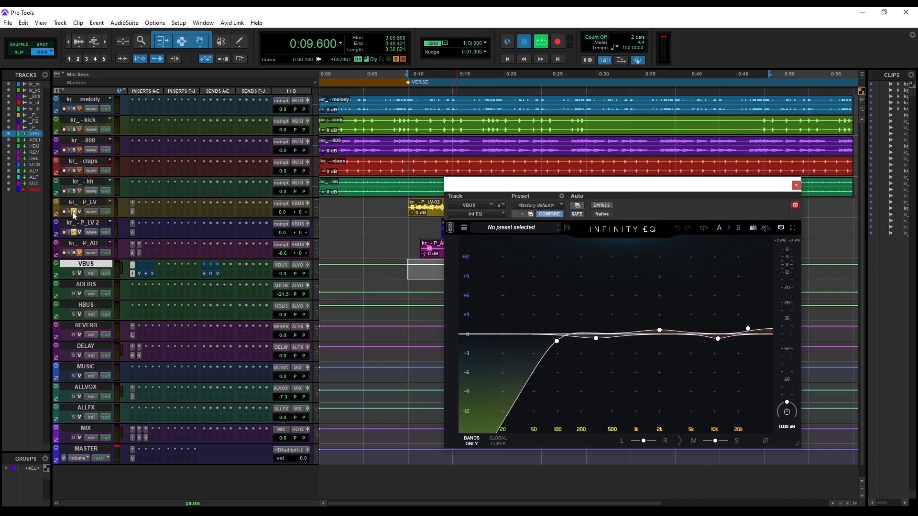
{"action": "key", "text": "space"}
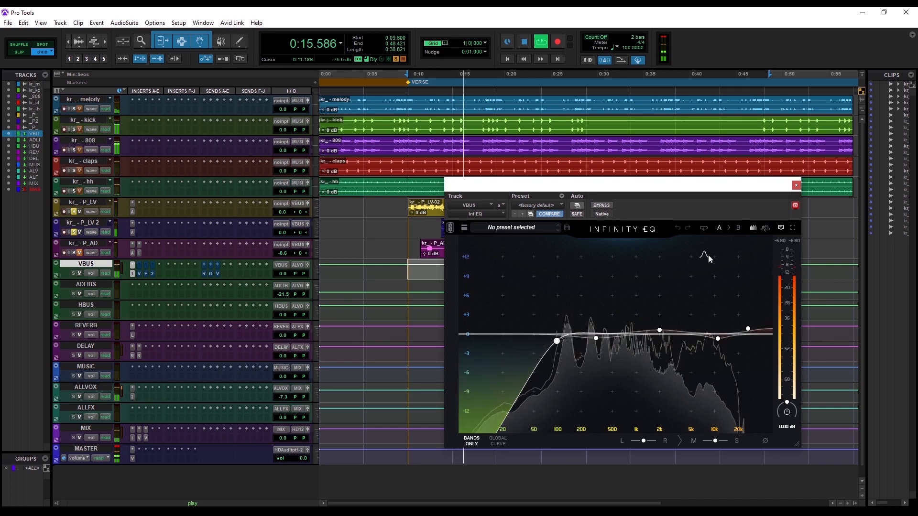
{"action": "key", "text": "space"}
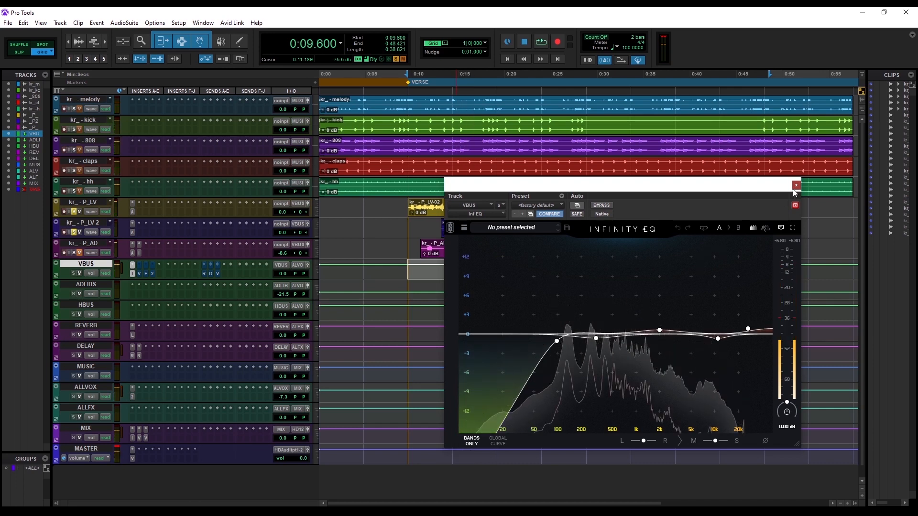
{"action": "left_click", "coordinate": [796, 186]}
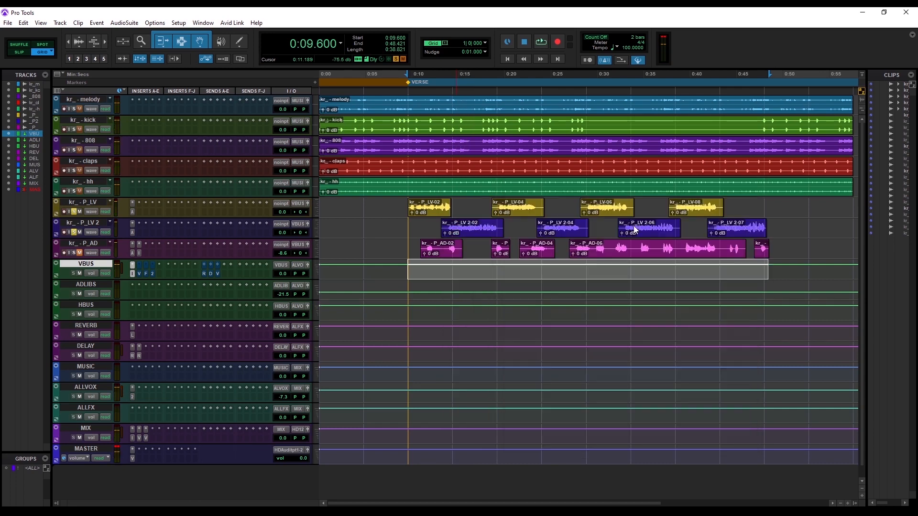
Open Virtual Mix Rack on VBUS and examine its module chain through to the Revival module
{"action": "left_click", "coordinate": [139, 274]}
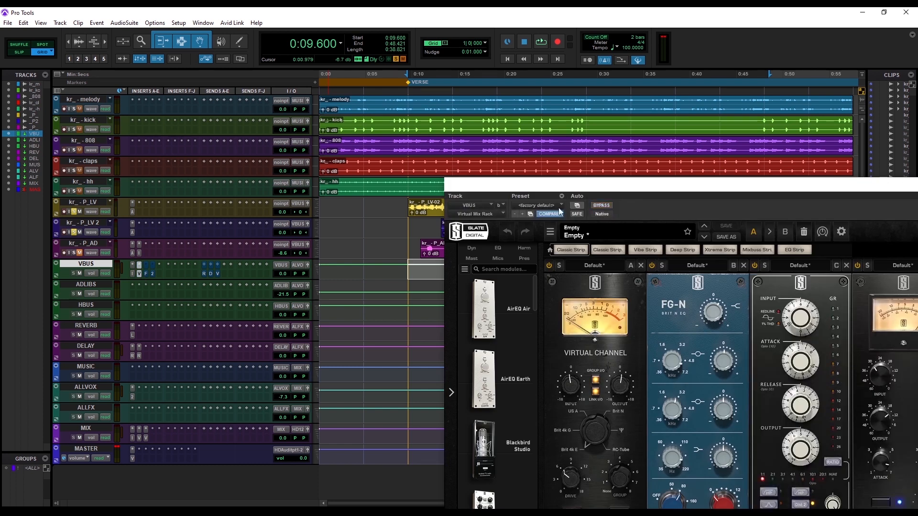
{"action": "left_click_drag", "start_coordinate": [566, 190], "coordinate": [314, 92]}
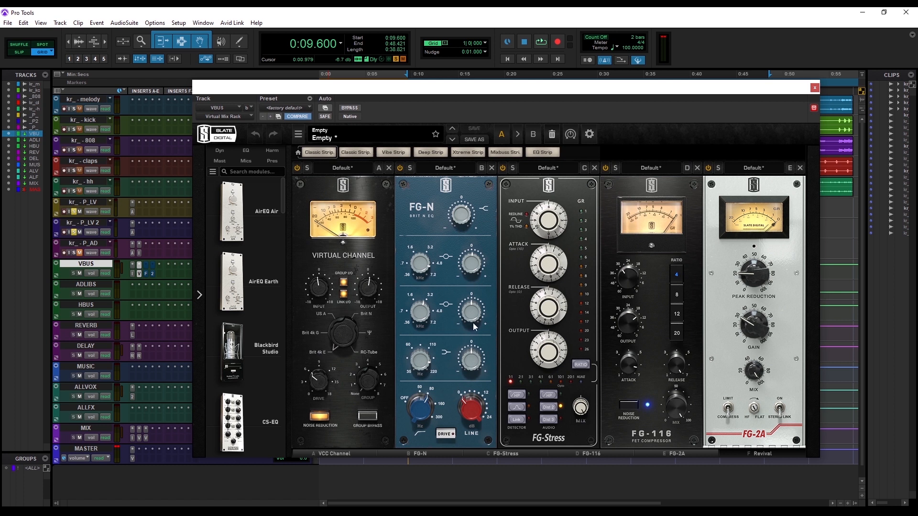
{"action": "mouse_move", "coordinate": [475, 327]}
{"action": "mouse_move", "coordinate": [559, 340]}
{"action": "left_click", "coordinate": [767, 450]}
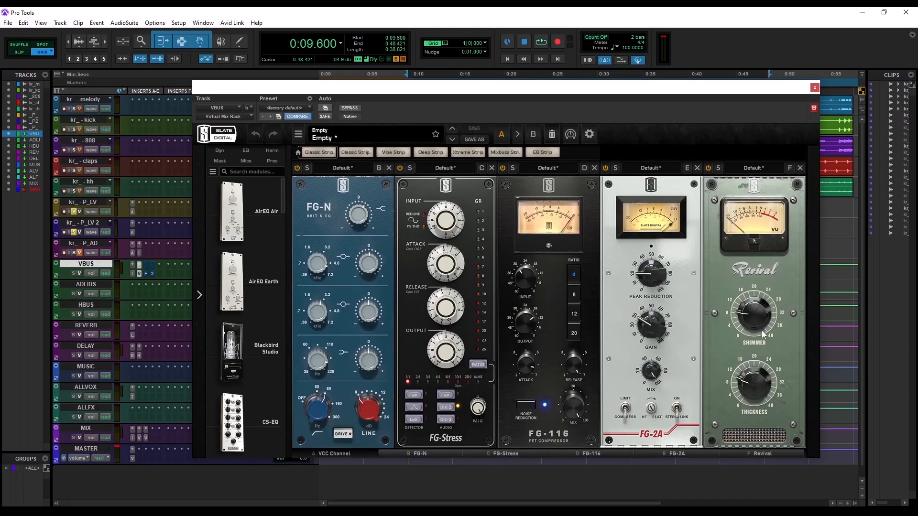
Play the verse while comparing Virtual Mix Rack bypassed and engaged, leave it engaged, close it, and stop playback
{"action": "key", "text": "space"}
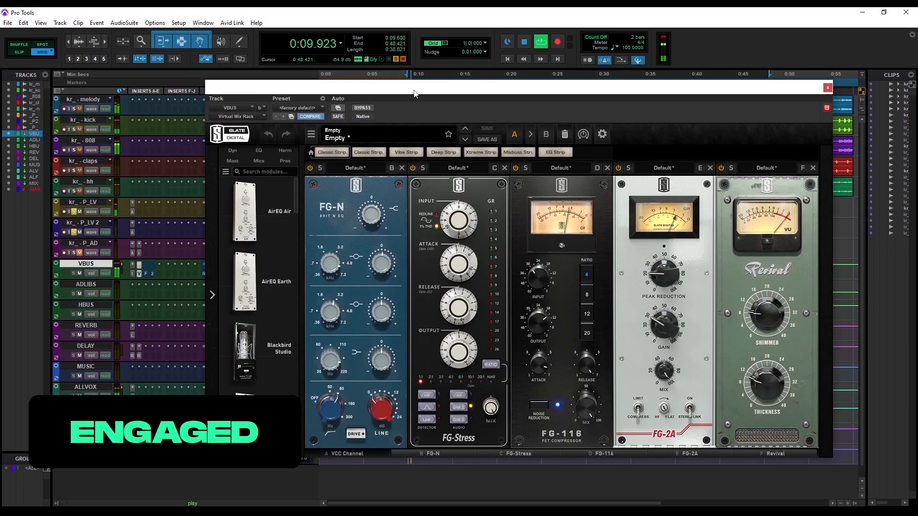
{"action": "left_click", "coordinate": [364, 108]}
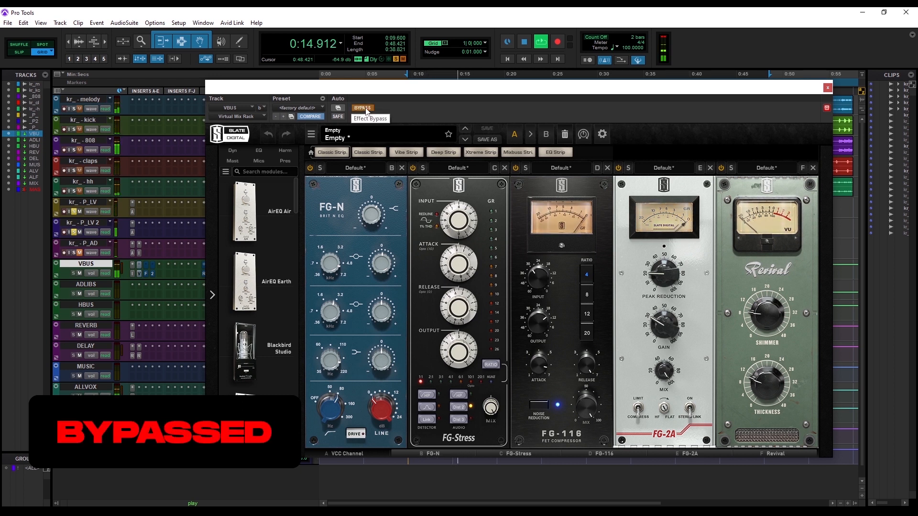
{"action": "left_click", "coordinate": [364, 108]}
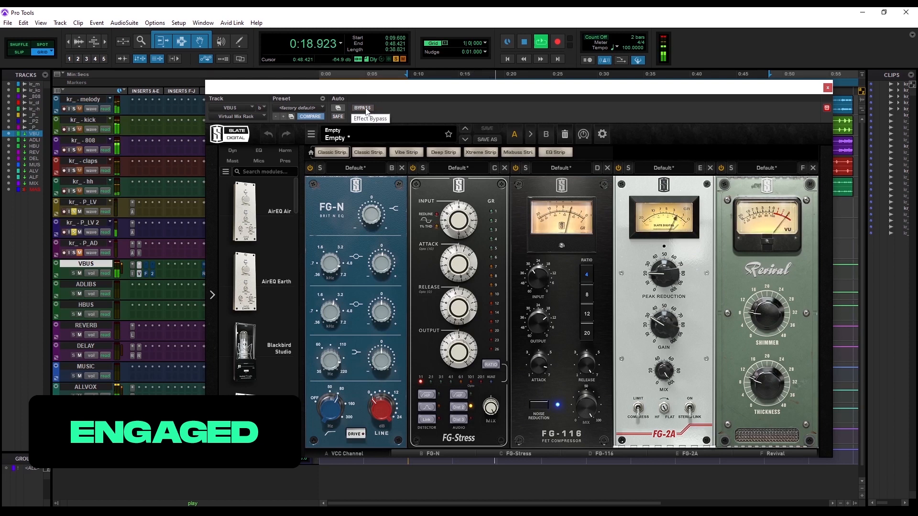
{"action": "left_click", "coordinate": [365, 108]}
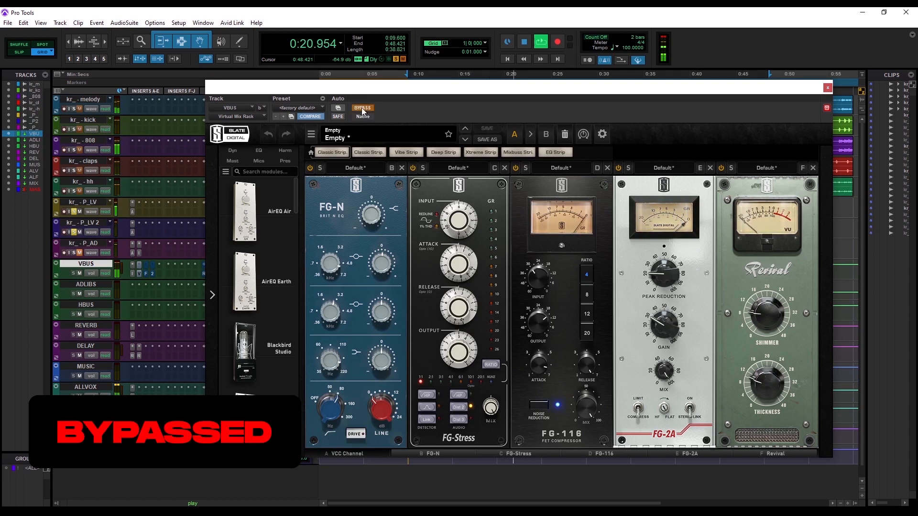
{"action": "left_click", "coordinate": [361, 107]}
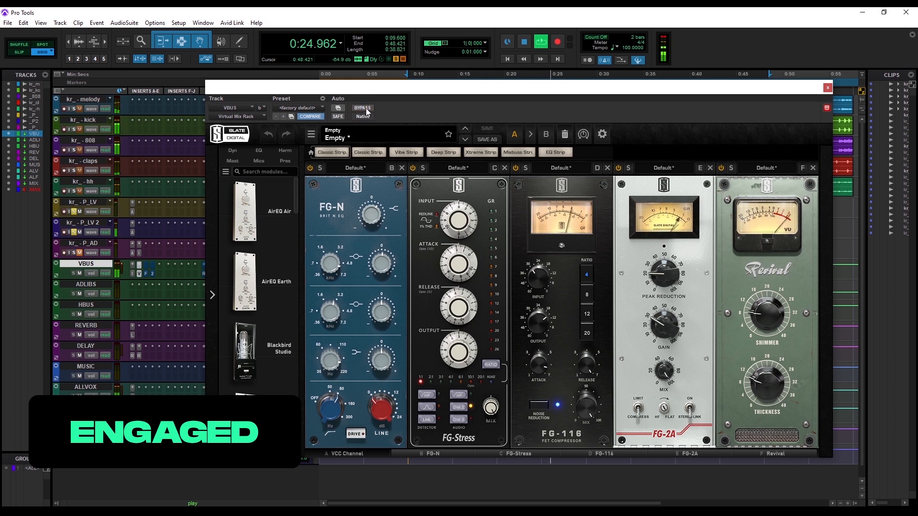
{"action": "left_click", "coordinate": [827, 87]}
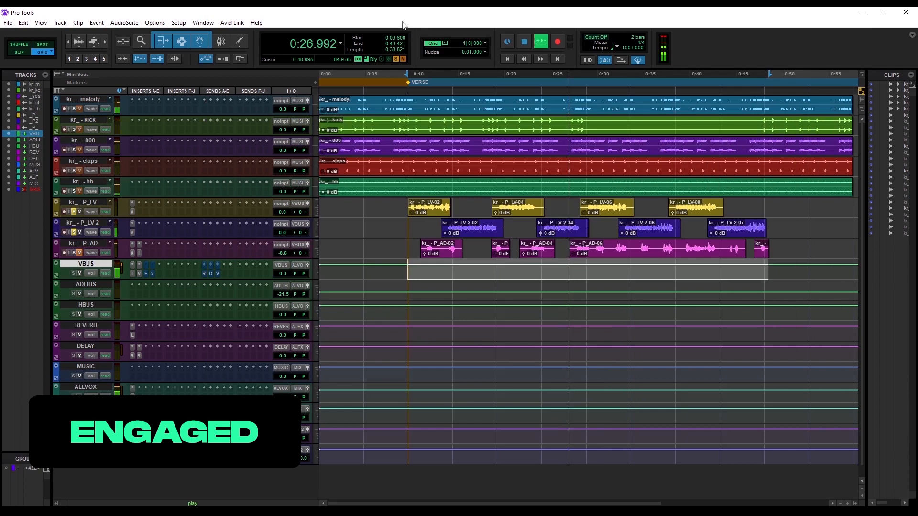
{"action": "key", "text": "space"}
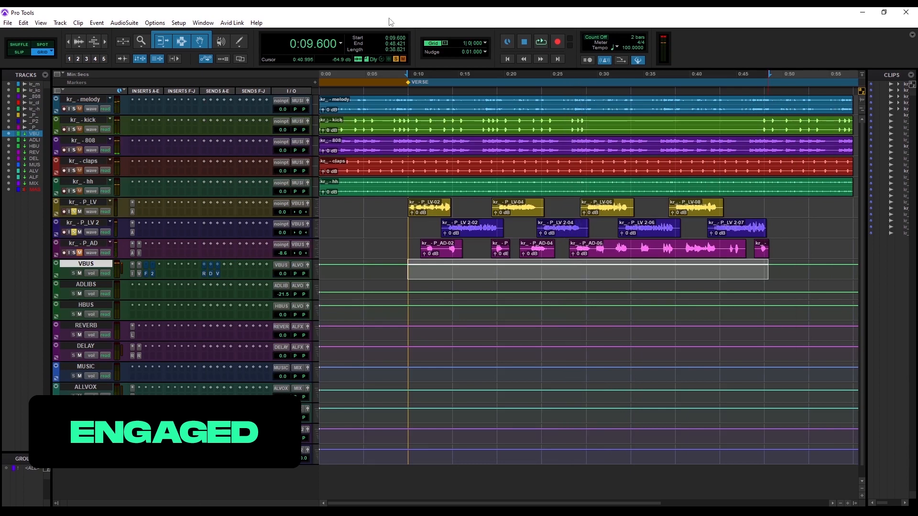
Open Fresh Air on VBUS, play the verse through it, and close the plug-in after stopping playback
{"action": "left_click", "coordinate": [145, 274]}
{"action": "left_click_drag", "start_coordinate": [358, 99], "coordinate": [459, 125]}
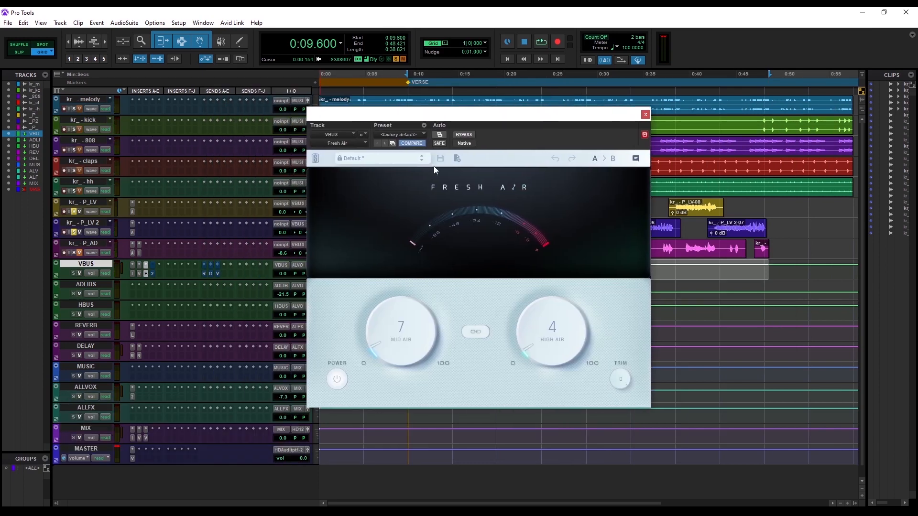
{"action": "key", "text": "space"}
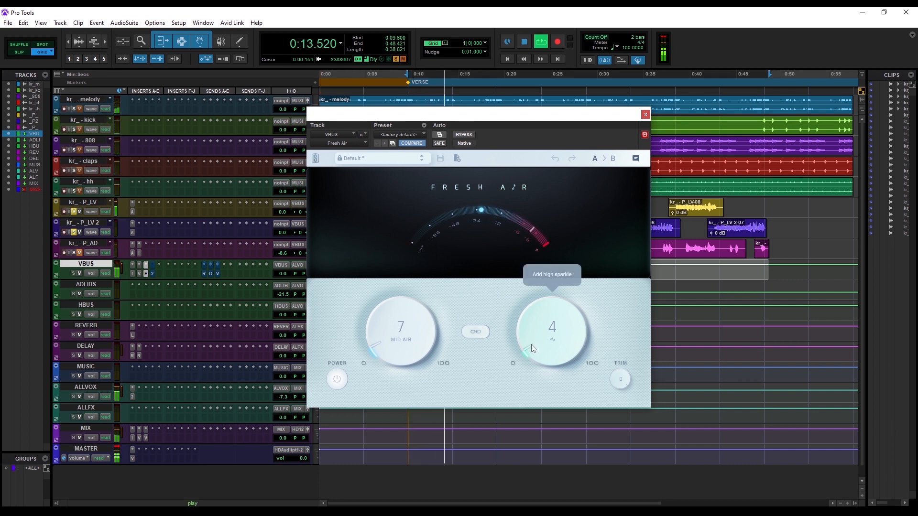
{"action": "key", "text": "space"}
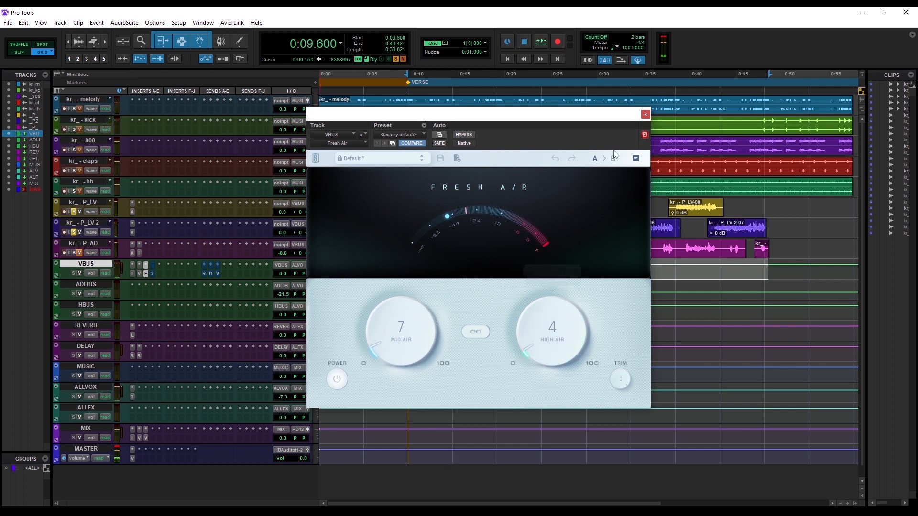
{"action": "left_click", "coordinate": [646, 115]}
Audition the Eiosis E2Deesser on VBUS during playback, re-solo both lead vocal tracks, and close the plug-in
{"action": "left_click", "coordinate": [153, 273]}
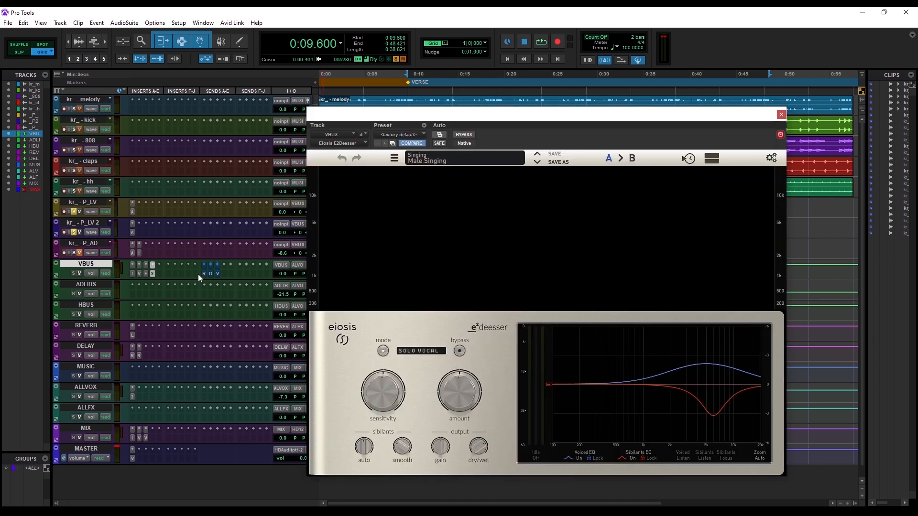
{"action": "left_click_drag", "start_coordinate": [498, 121], "coordinate": [491, 107]}
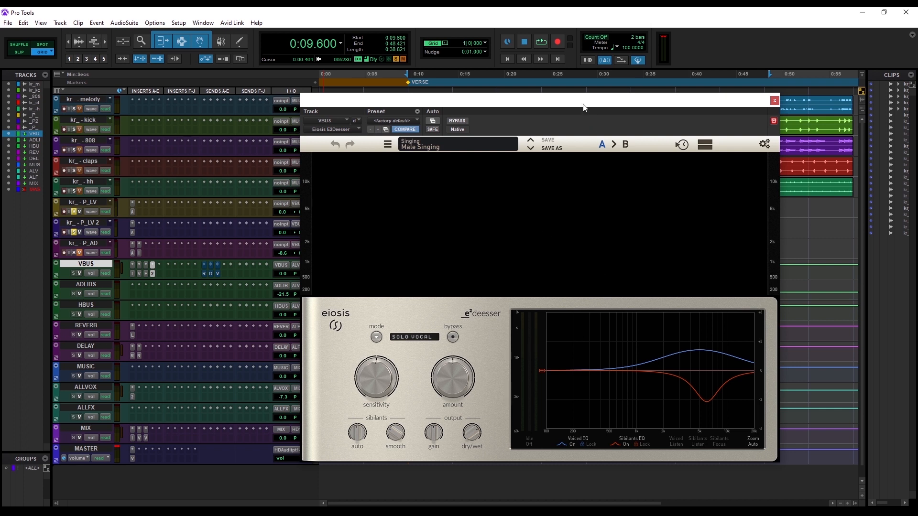
{"action": "key", "text": "space"}
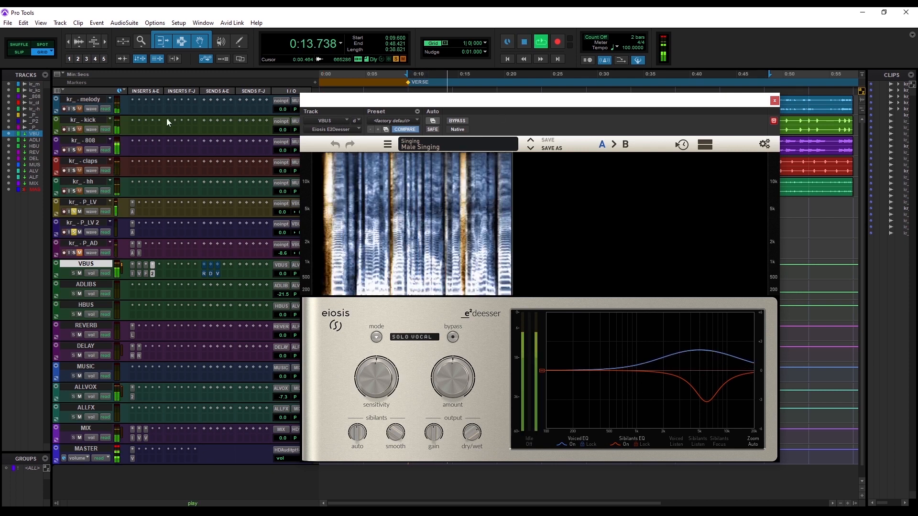
{"action": "left_click", "coordinate": [76, 212]}
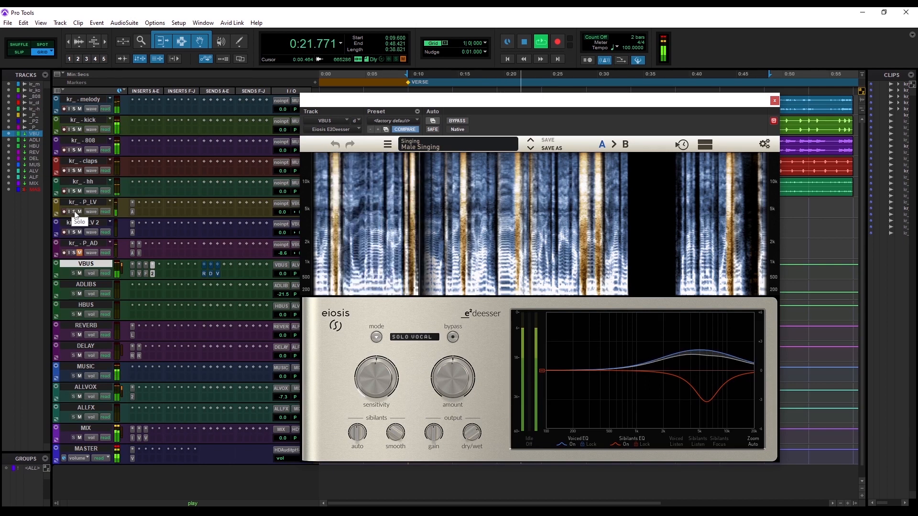
{"action": "left_click", "coordinate": [75, 232]}
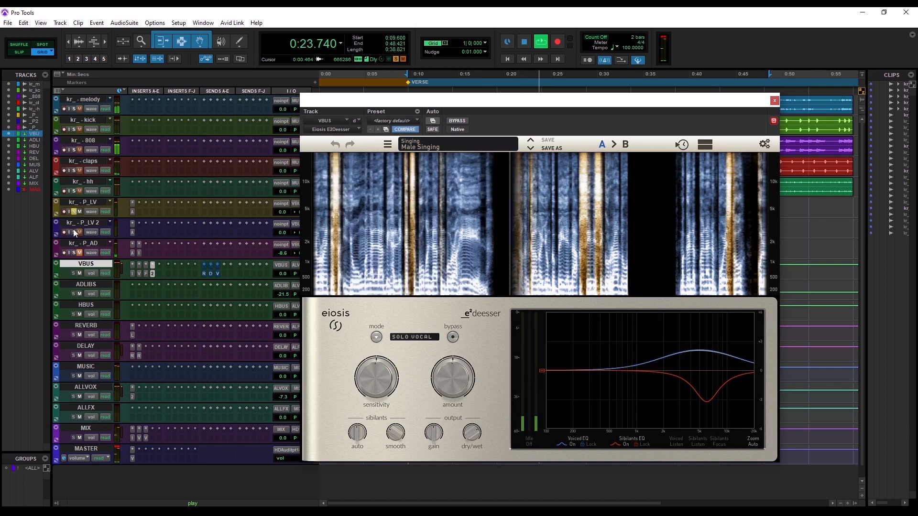
{"action": "key", "text": "space"}
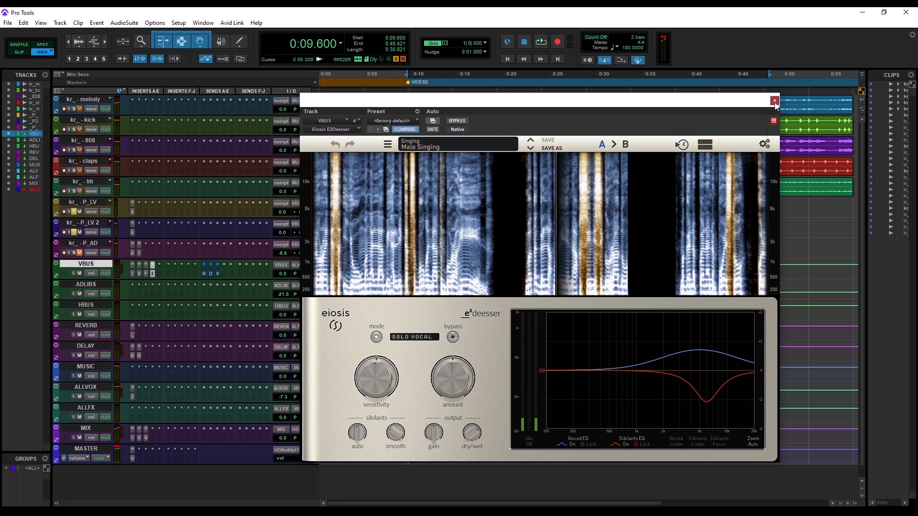
{"action": "left_click", "coordinate": [153, 265]}
Open the VBUS send to REVERB together with the Lustrous Plates plug-in on the REVERB track
{"action": "left_click", "coordinate": [204, 274]}
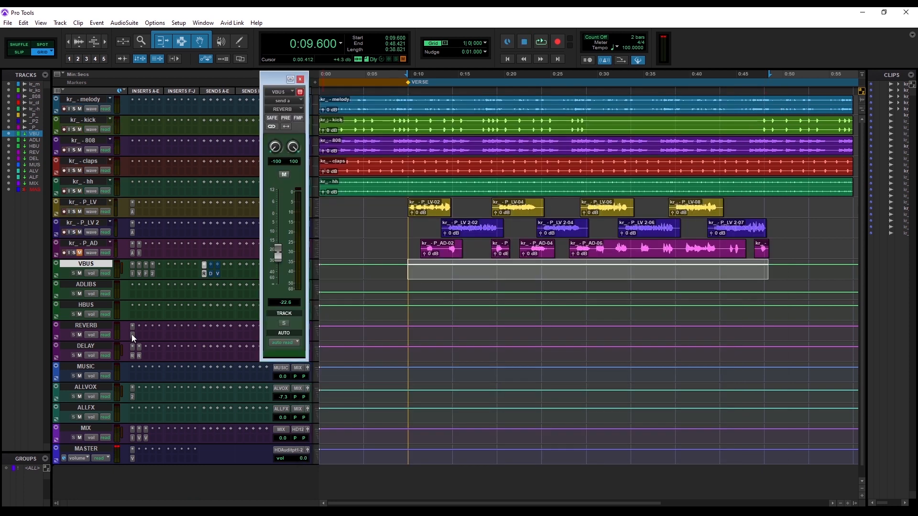
{"action": "left_click", "coordinate": [132, 335]}
{"action": "left_click_drag", "start_coordinate": [362, 108], "coordinate": [416, 224]}
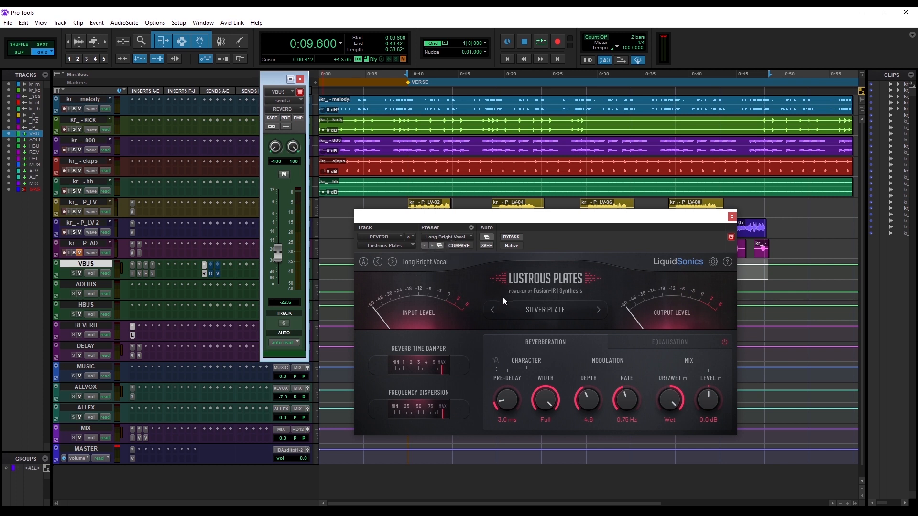
Play the verse to hear the reverb send, close the send and Lustrous Plates windows, and stop playback
{"action": "key", "text": "space"}
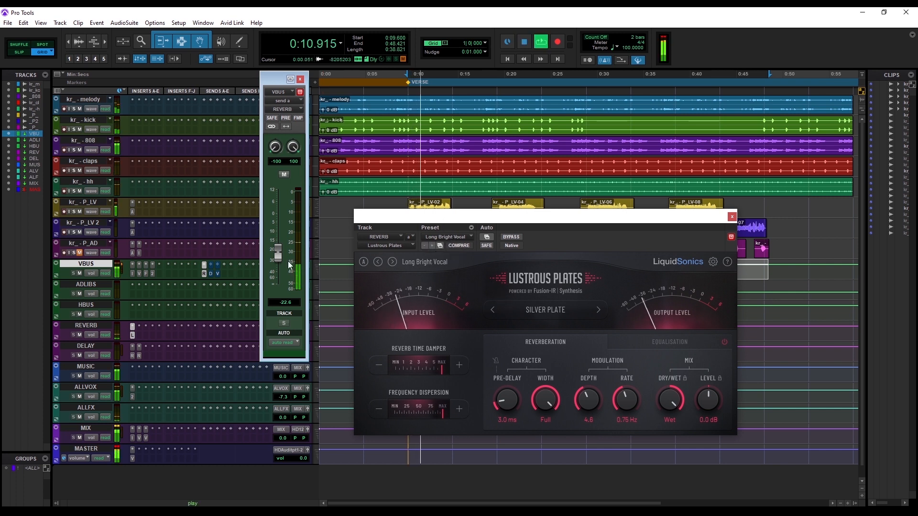
{"action": "left_click_drag", "start_coordinate": [280, 259], "coordinate": [281, 226]}
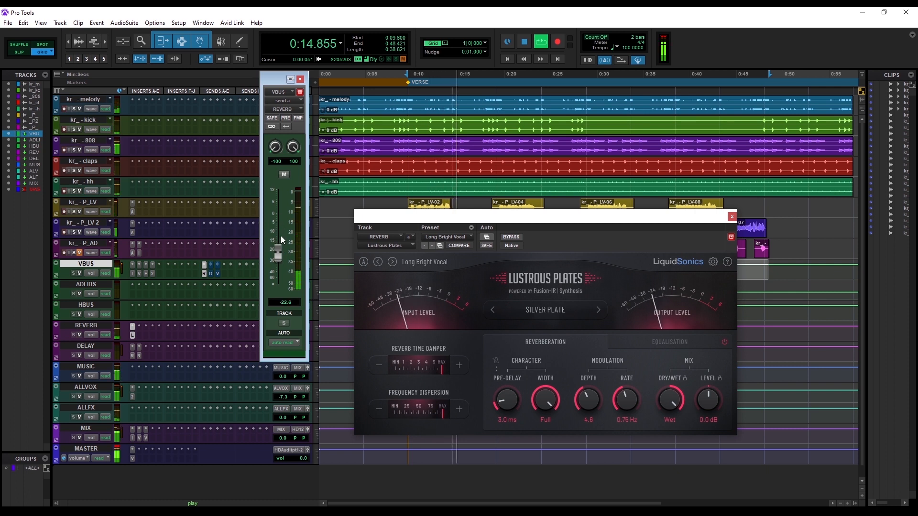
{"action": "left_click", "coordinate": [300, 79]}
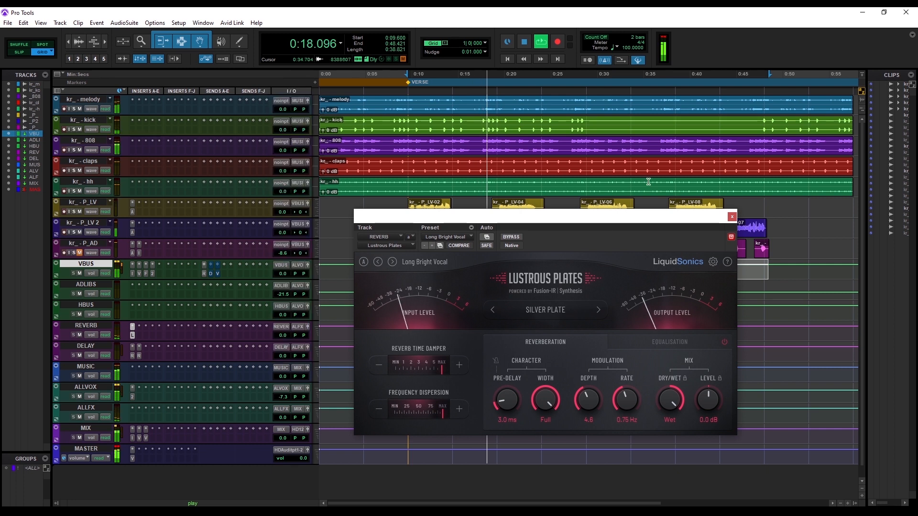
{"action": "left_click", "coordinate": [732, 218]}
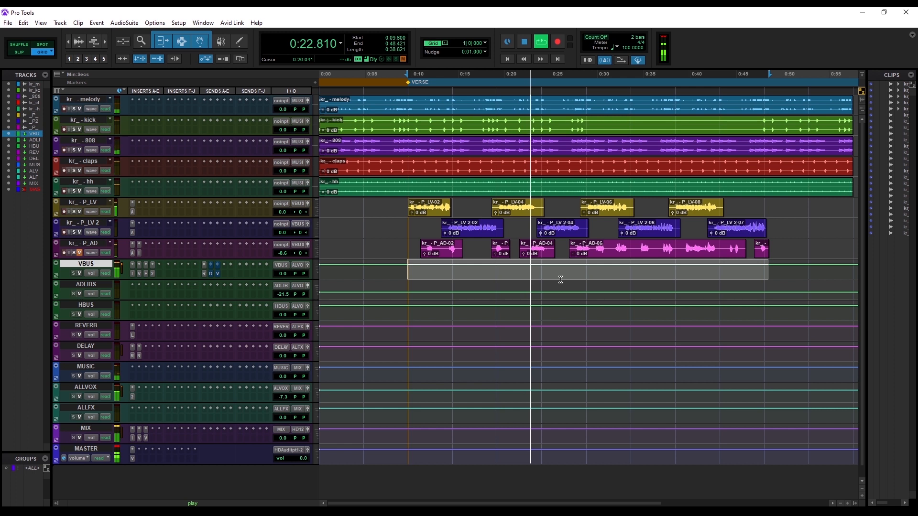
{"action": "key", "text": "space"}
Open the VBUS send to DELAY, view the Repeater plug-in on the DELAY track, and close Repeater
{"action": "left_click", "coordinate": [211, 265]}
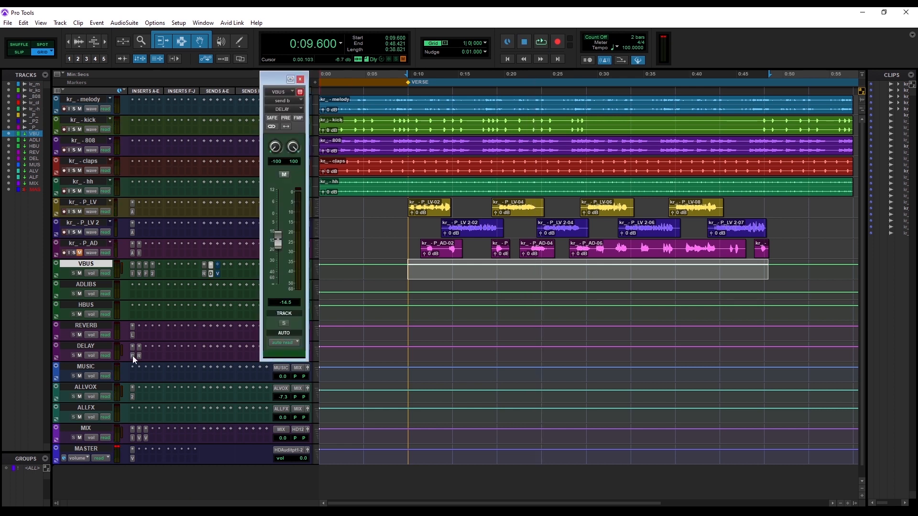
{"action": "left_click", "coordinate": [132, 356]}
{"action": "left_click_drag", "start_coordinate": [471, 219], "coordinate": [419, 180]}
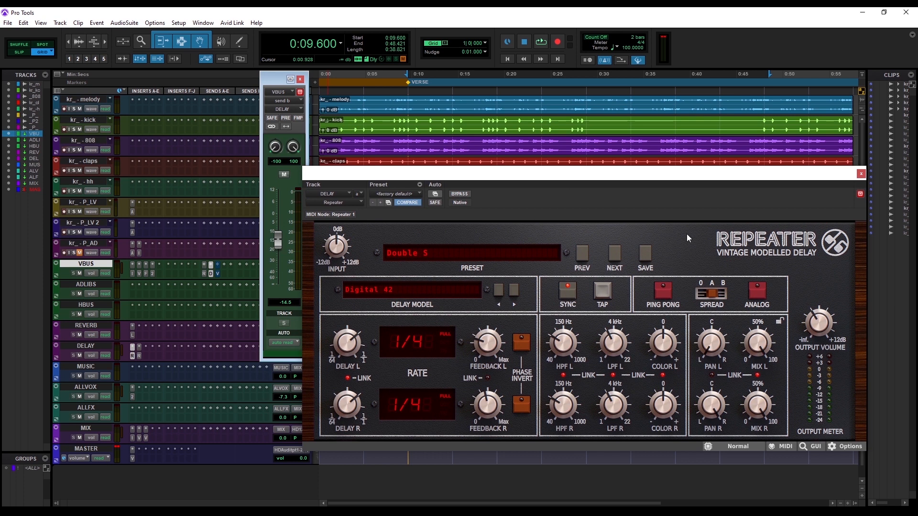
{"action": "left_click", "coordinate": [861, 174]}
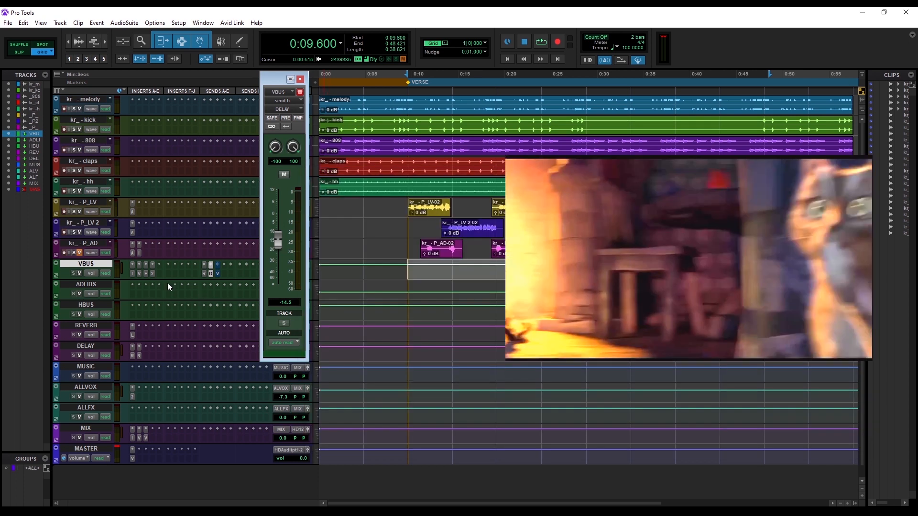
Open the RCompressor on the DELAY track, show the VBUS send to VSC.L that feeds its key input, and close the send
{"action": "left_click", "coordinate": [140, 356]}
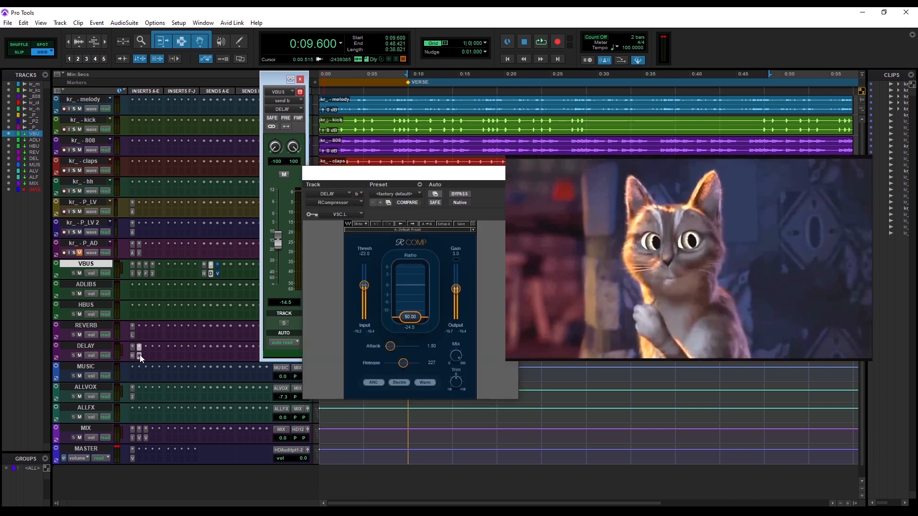
{"action": "left_click_drag", "start_coordinate": [378, 185], "coordinate": [430, 234]}
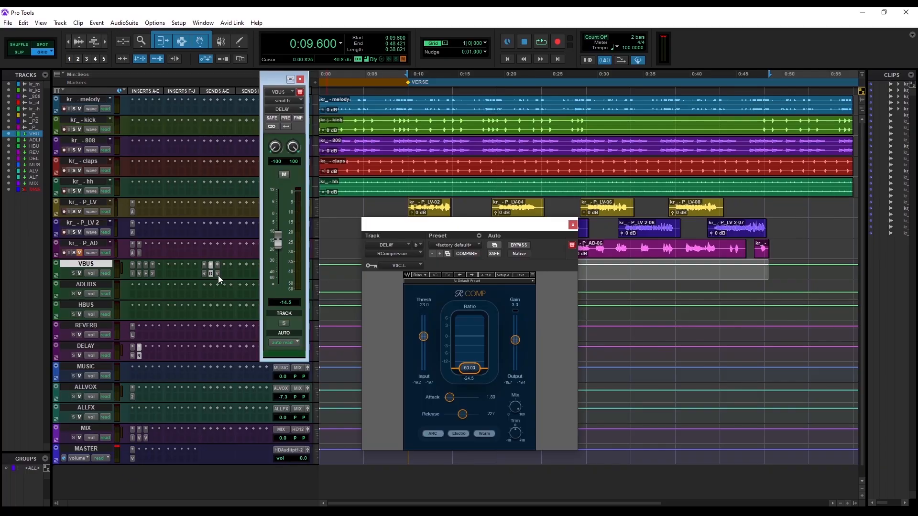
{"action": "left_click", "coordinate": [216, 273]}
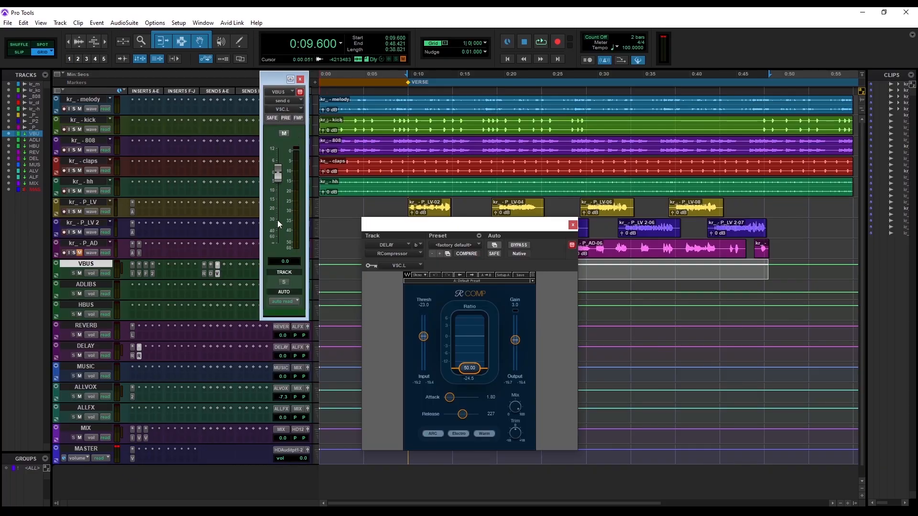
{"action": "left_click", "coordinate": [300, 80]}
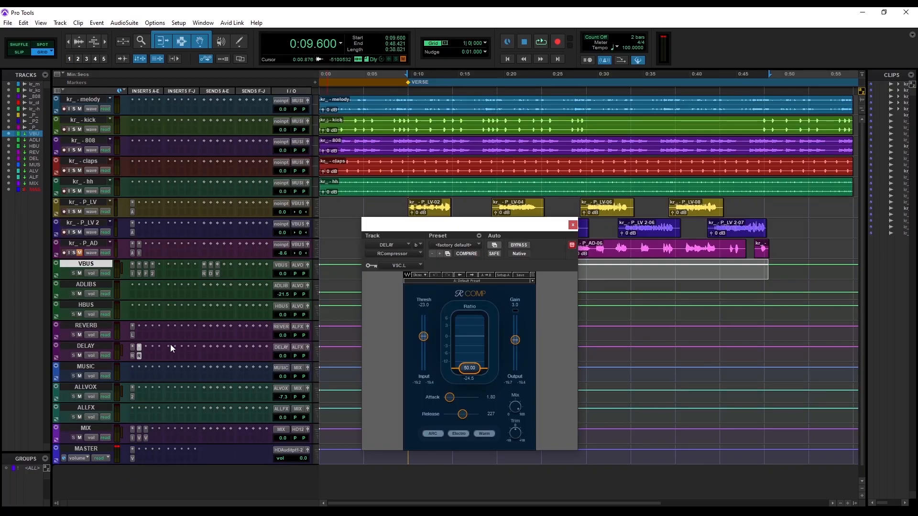
Bring the DELAY track's Repeater plug-in up again in place of the compressor and close it after viewing
{"action": "left_click", "coordinate": [133, 356]}
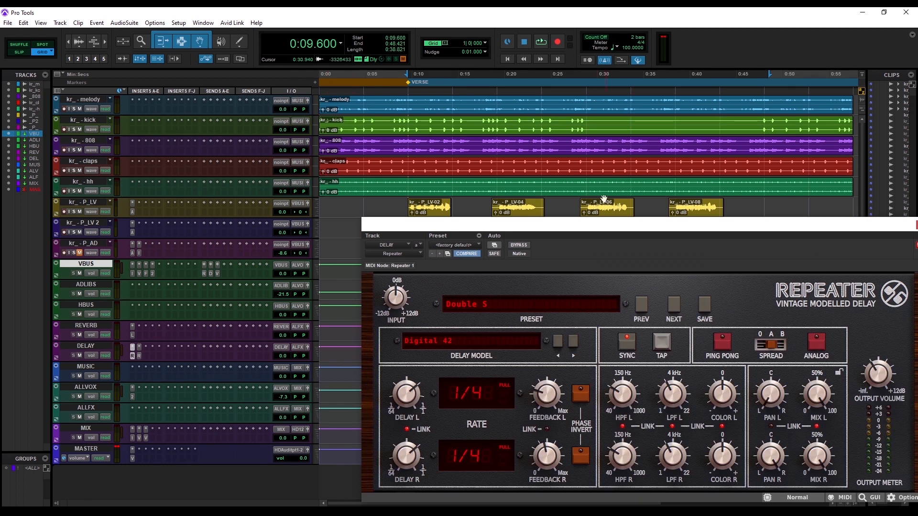
{"action": "left_click_drag", "start_coordinate": [586, 231], "coordinate": [457, 206]}
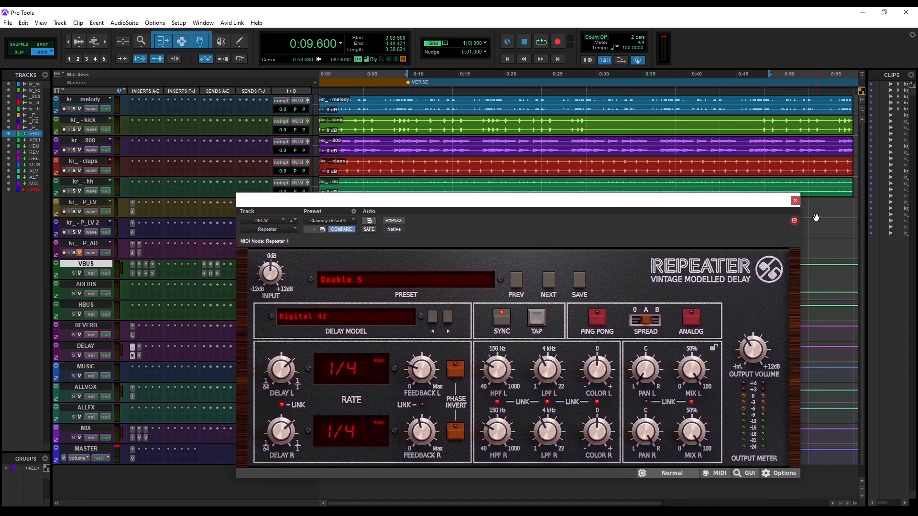
{"action": "left_click", "coordinate": [795, 201]}
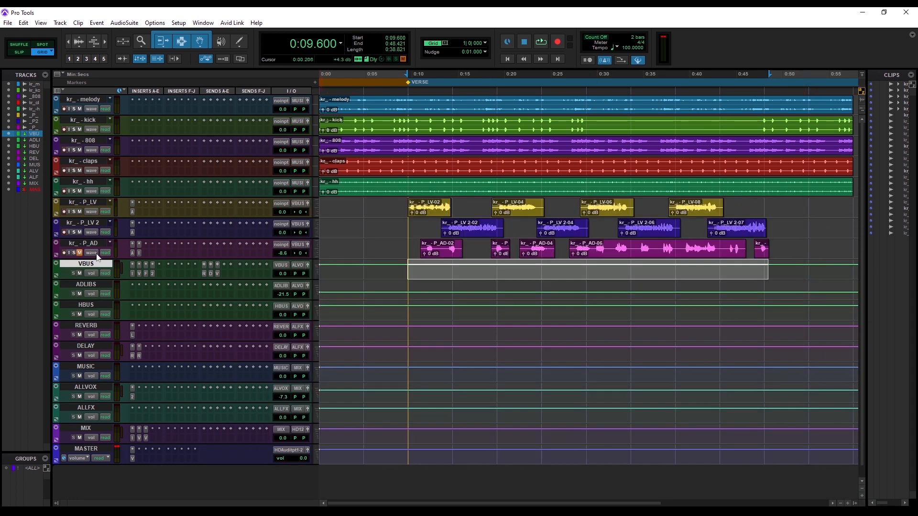
Solo both lead vocal tracks, play the verse, set the VBUS send to DELAY to -12.6 dB, and close the send after stopping playback
{"action": "left_click", "coordinate": [75, 212]}
{"action": "key", "text": "space"}
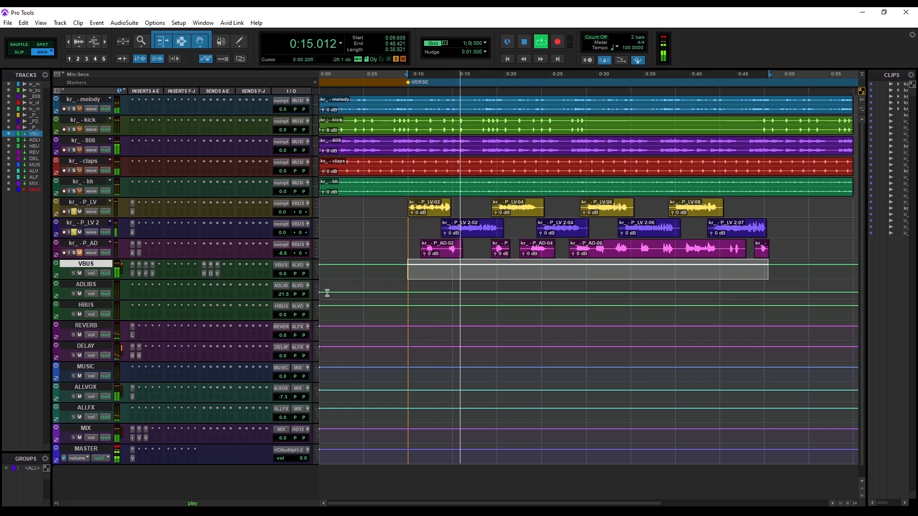
{"action": "left_click", "coordinate": [211, 276]}
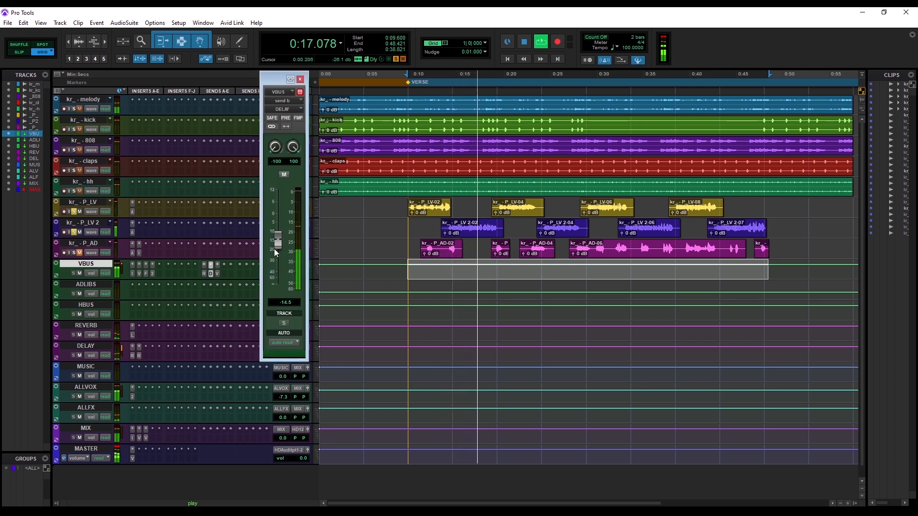
{"action": "left_click_drag", "start_coordinate": [276, 240], "coordinate": [279, 242]}
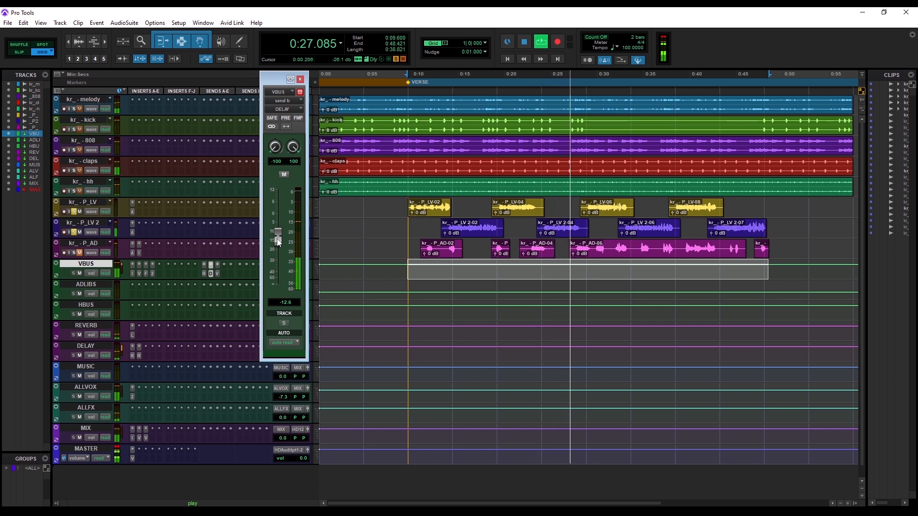
{"action": "key", "text": "space"}
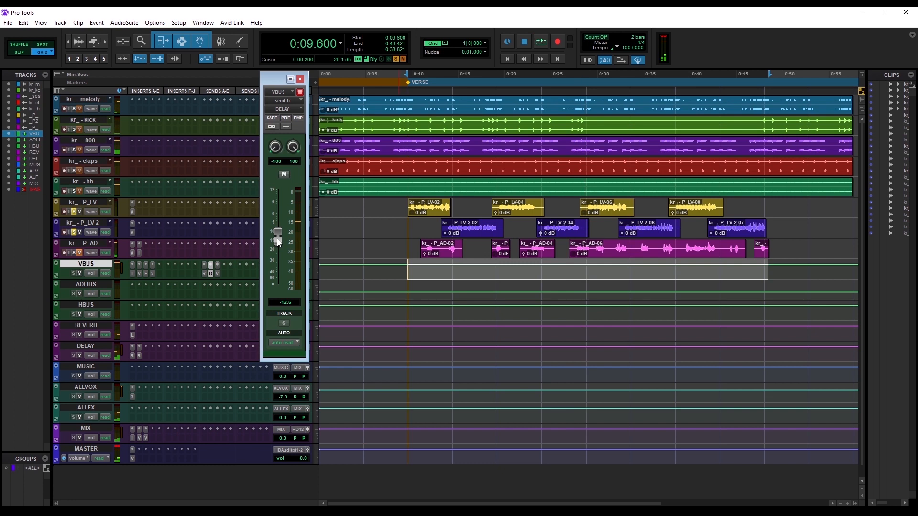
{"action": "left_click", "coordinate": [301, 80]}
Open the Eiosis E2Deesser on the ALLVOX track, view its settings, and close it
{"action": "left_click", "coordinate": [132, 396]}
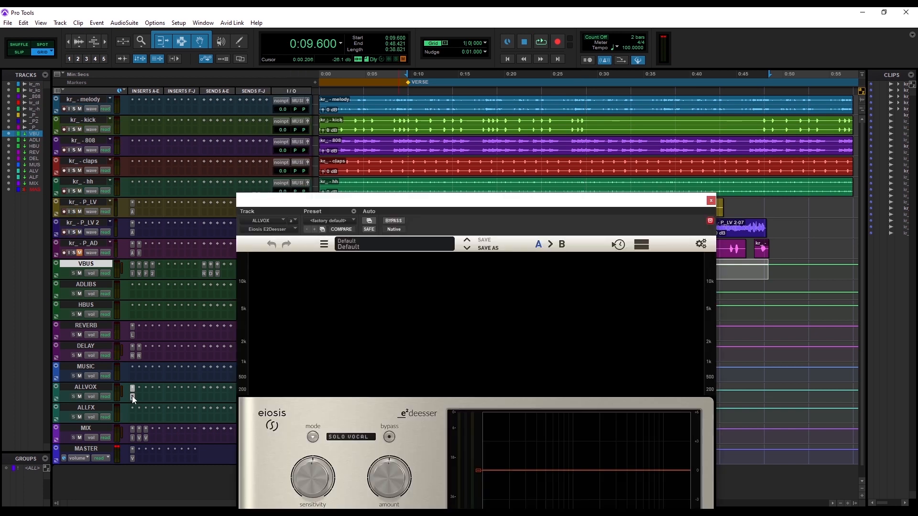
{"action": "left_click_drag", "start_coordinate": [362, 204], "coordinate": [363, 87]}
{"action": "left_click", "coordinate": [710, 84]}
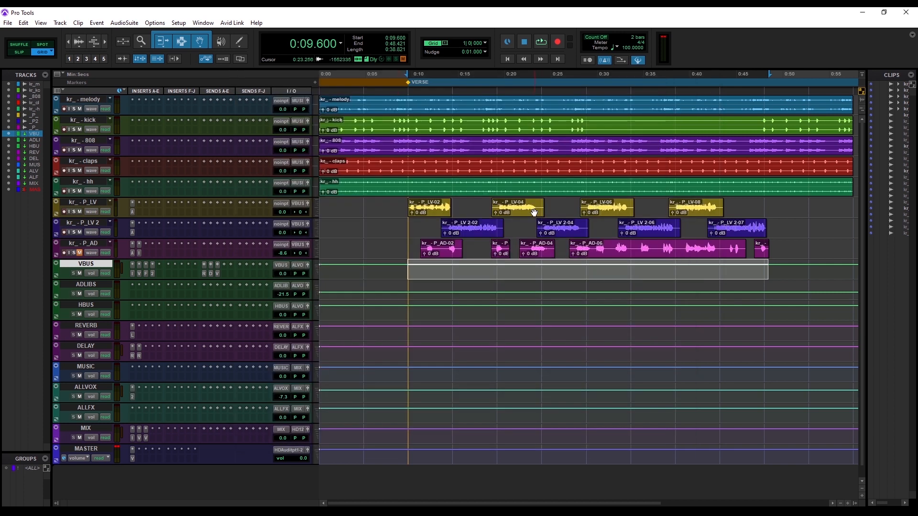
View the Inf EQ on the MIX track, and open Virtual Tape Machines on the same track
{"action": "left_click", "coordinate": [132, 438]}
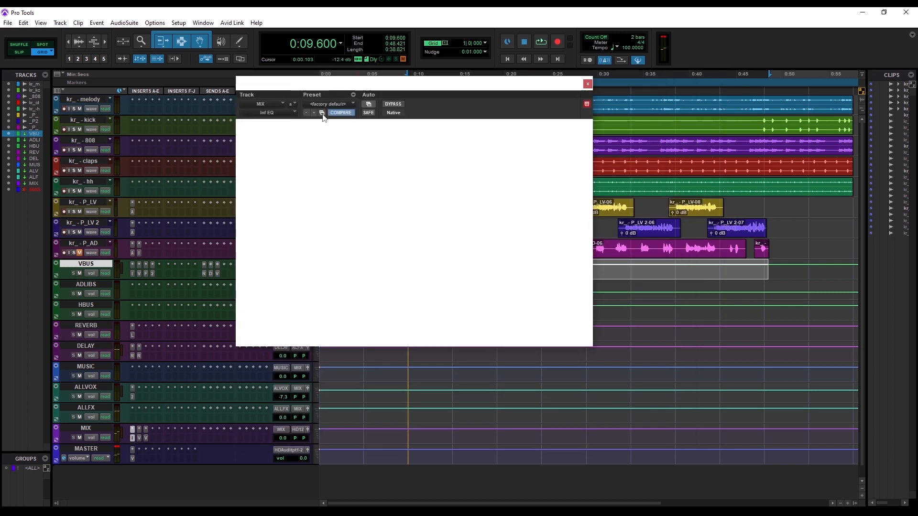
{"action": "left_click_drag", "start_coordinate": [353, 84], "coordinate": [349, 138]}
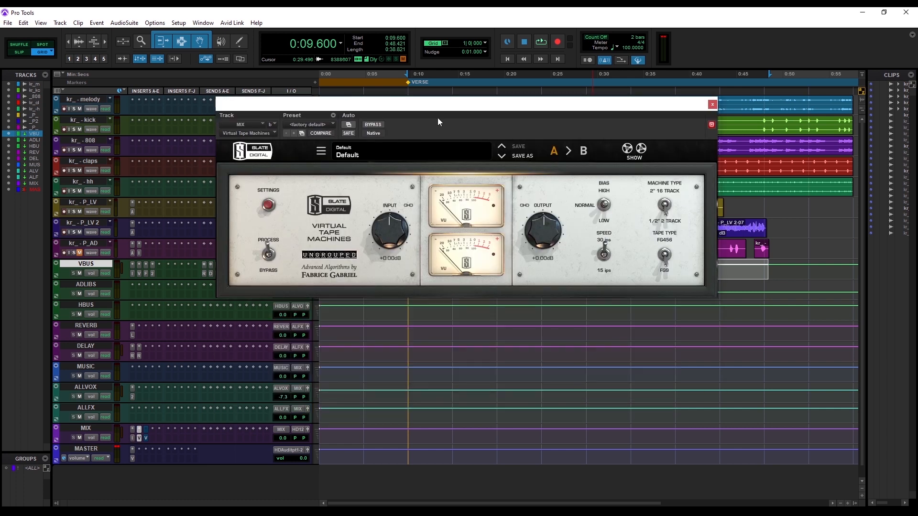
{"action": "left_click_drag", "start_coordinate": [437, 118], "coordinate": [435, 185]}
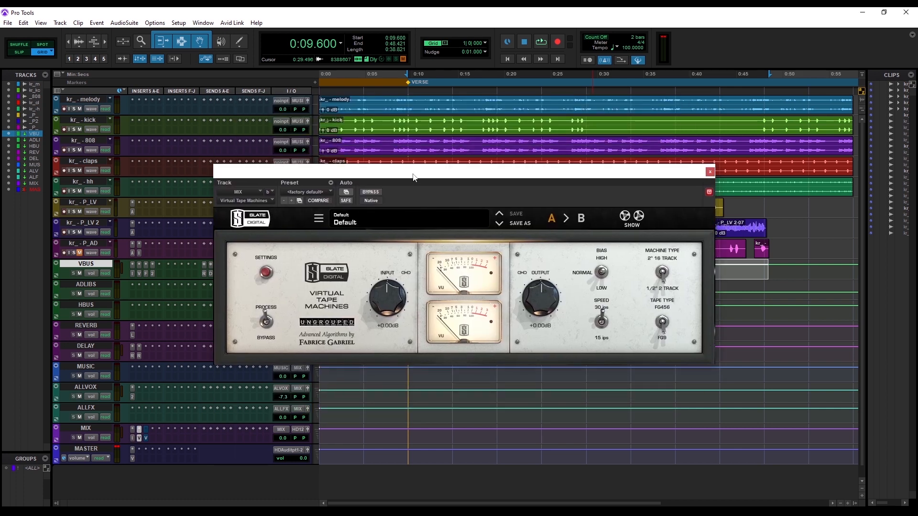
Play the verse while bypassing and re-engaging Virtual Tape Machines, close the plug-in, and stop playback
{"action": "key", "text": "space"}
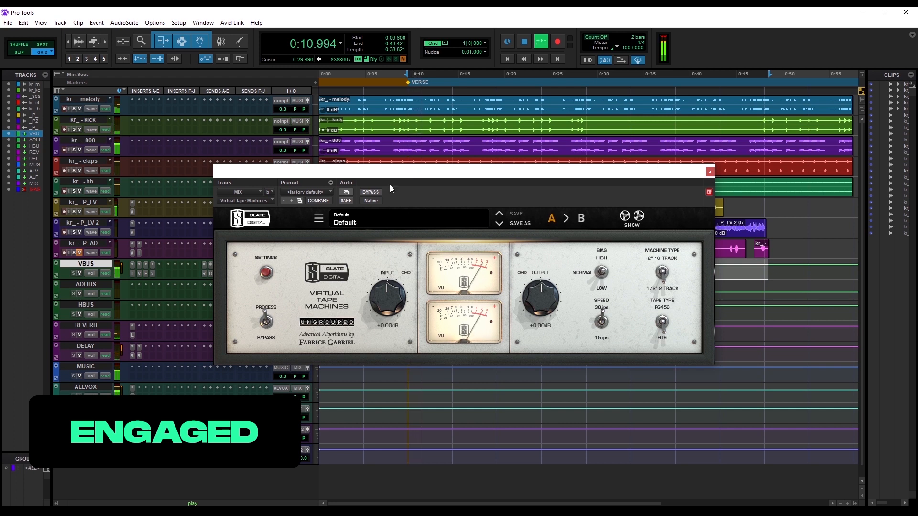
{"action": "left_click", "coordinate": [371, 192]}
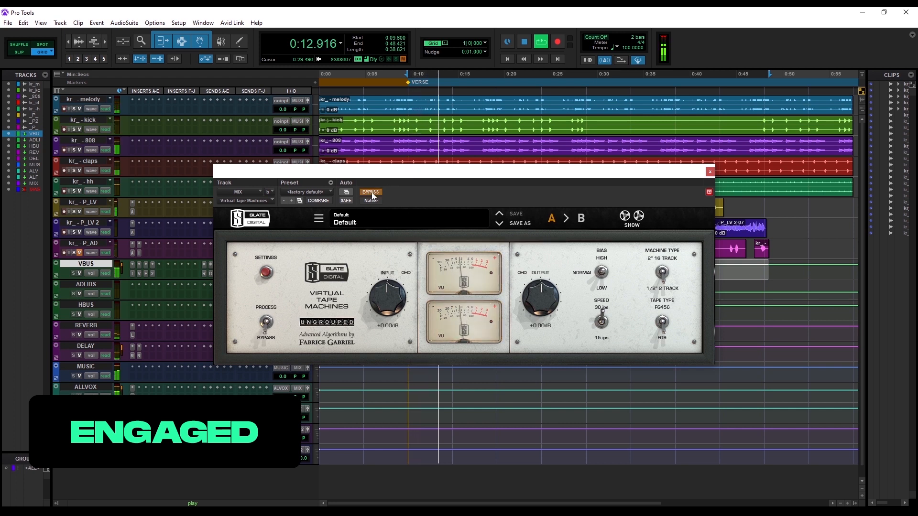
{"action": "left_click", "coordinate": [371, 192]}
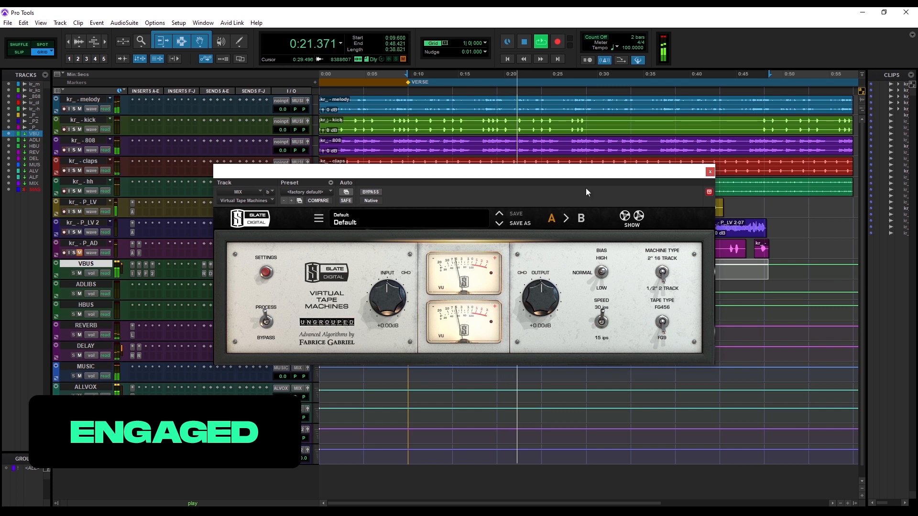
{"action": "left_click", "coordinate": [710, 171]}
{"action": "key", "text": "space"}
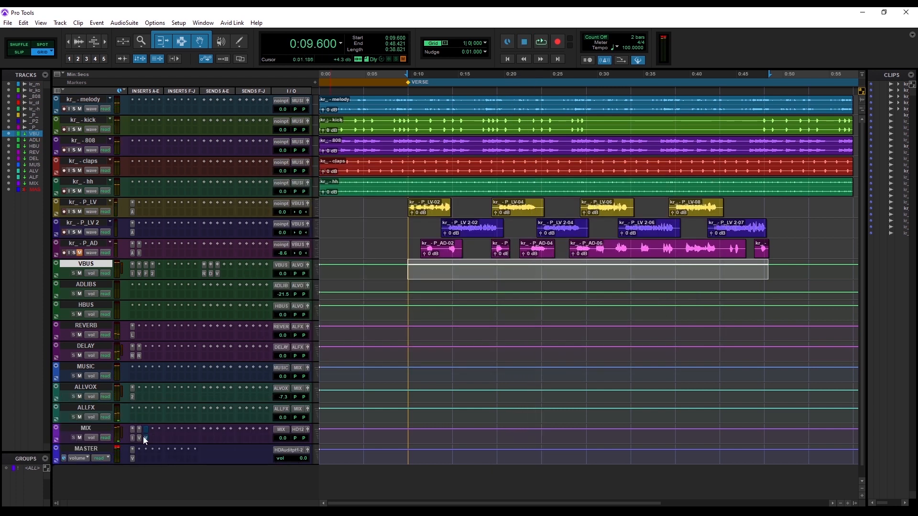
Open Virtual Mix Rack on the MIX track, play the verse, and try the Trimmer modules' trim, resetting the first one to default
{"action": "left_click", "coordinate": [145, 437]}
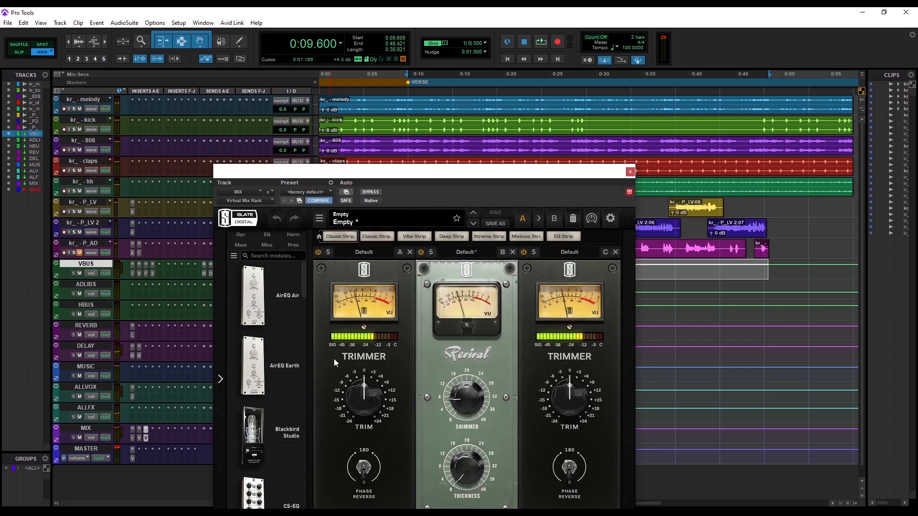
{"action": "left_click_drag", "start_coordinate": [416, 173], "coordinate": [431, 78]}
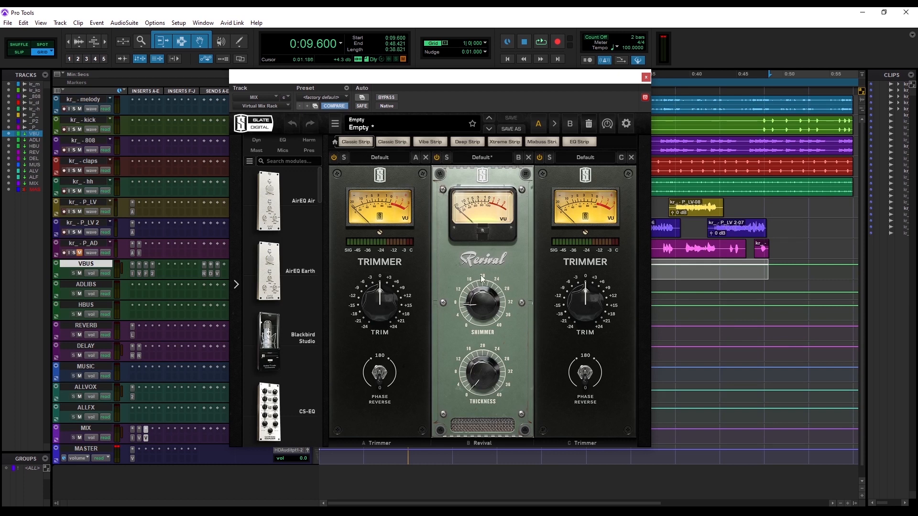
{"action": "left_click_drag", "start_coordinate": [418, 86], "coordinate": [427, 93]}
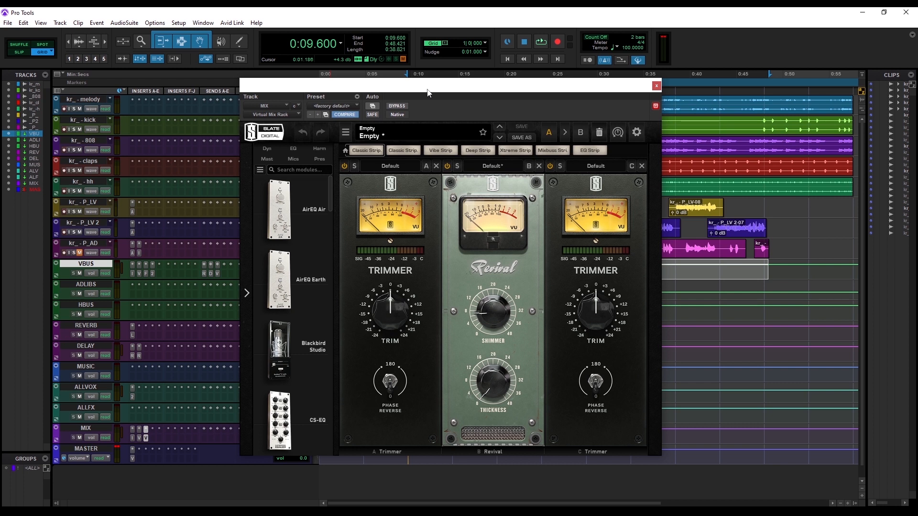
{"action": "key", "text": "space"}
{"action": "left_click_drag", "start_coordinate": [381, 309], "coordinate": [380, 325]}
{"action": "left_click", "coordinate": [387, 317], "text": "alt"}
{"action": "mouse_move", "coordinate": [587, 314]}
{"action": "left_mouse_down"}
{"action": "mouse_move", "coordinate": [583, 323]}
{"action": "mouse_move", "coordinate": [589, 311]}
{"action": "left_mouse_up"}
Audition Revival's Shimmer up to 37.5 during playback, set it to 7.50, and close Virtual Mix Rack
{"action": "left_click_drag", "start_coordinate": [509, 328], "coordinate": [511, 268]}
{"action": "left_click_drag", "start_coordinate": [512, 235], "coordinate": [515, 224]}
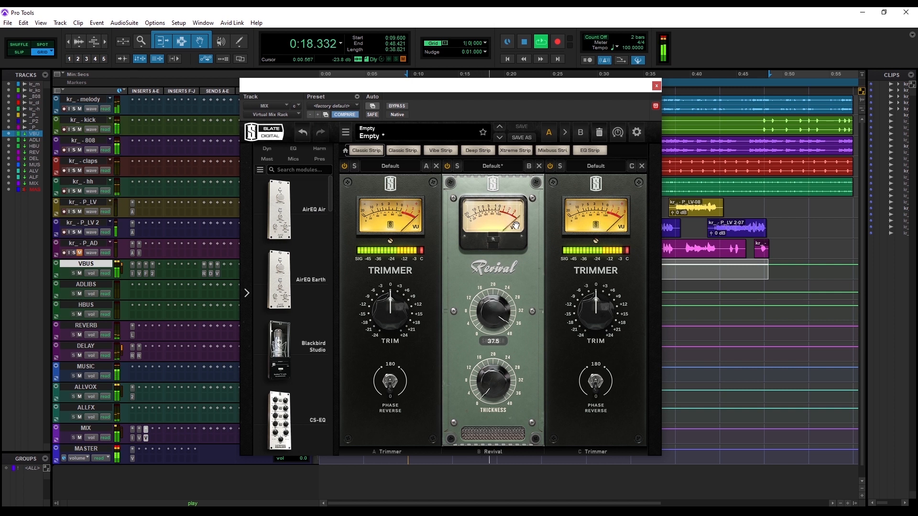
{"action": "left_click_drag", "start_coordinate": [507, 281], "coordinate": [499, 306]}
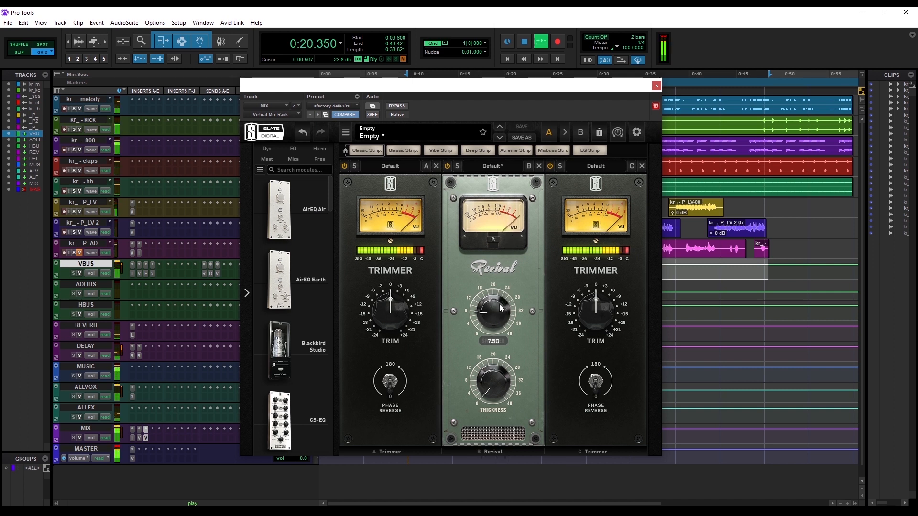
{"action": "left_click", "coordinate": [657, 86]}
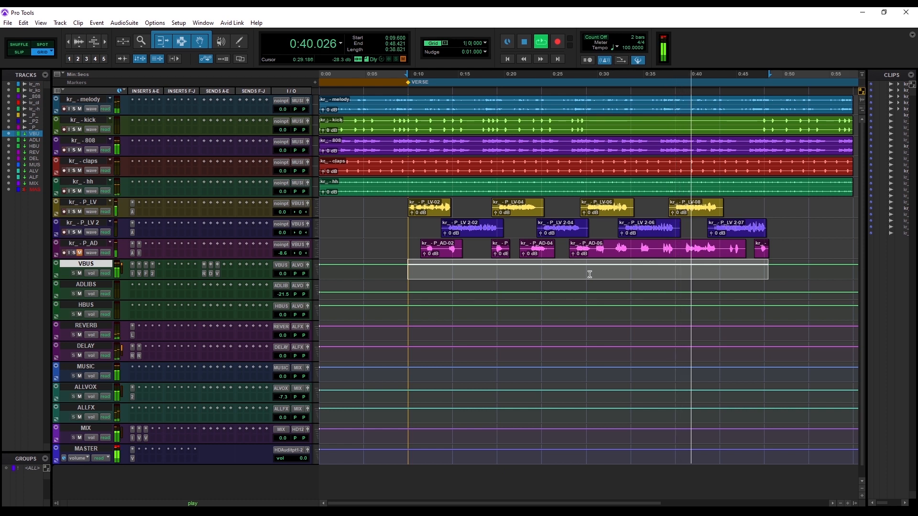
Play the full mix from 0:04.800, ahead of the verse, and stop playback
{"action": "left_click", "coordinate": [358, 212]}
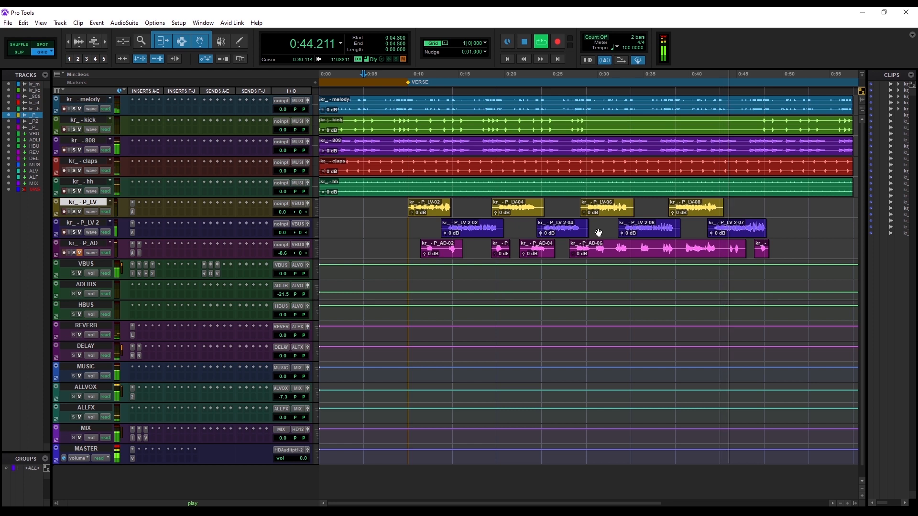
{"action": "scroll", "coordinate": [599, 233], "scroll_direction": "up", "scroll_amount": 1}
{"action": "scroll", "coordinate": [598, 233], "scroll_direction": "down", "scroll_amount": 2}
{"action": "scroll", "coordinate": [599, 233], "scroll_direction": "up", "scroll_amount": 2}
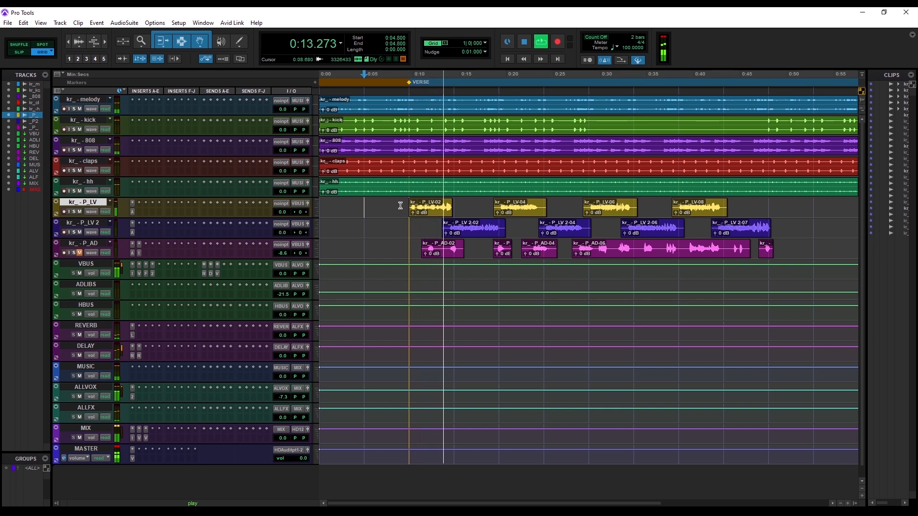
{"action": "key", "text": "space"}
{"action": "key", "text": "ctrl+bracketleft"}
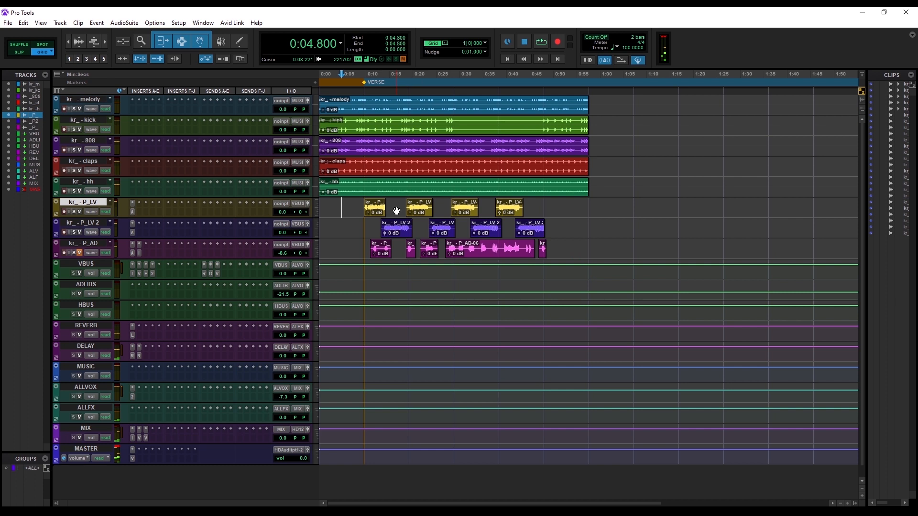